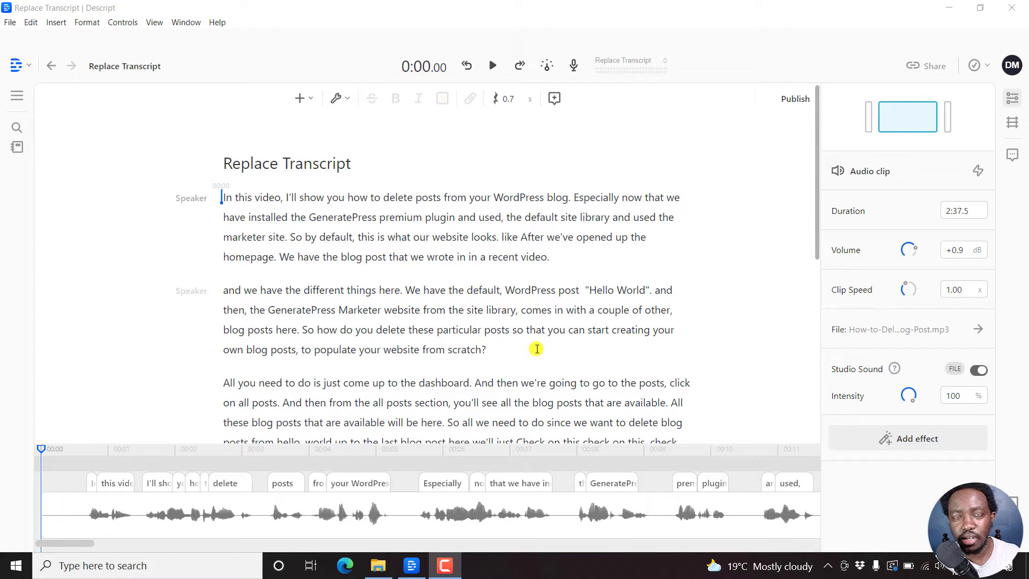
Drop the Fade In & Fade Out Subtitles thumbnail from File Explorer onto the transcript's start
left_click(378, 566)
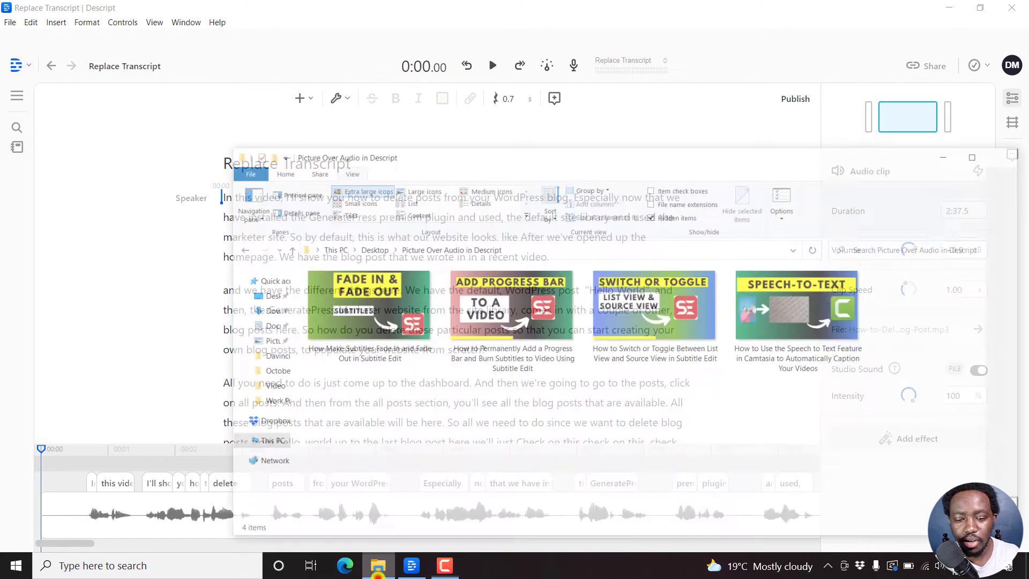
left_click_drag(547, 123, 760, 130)
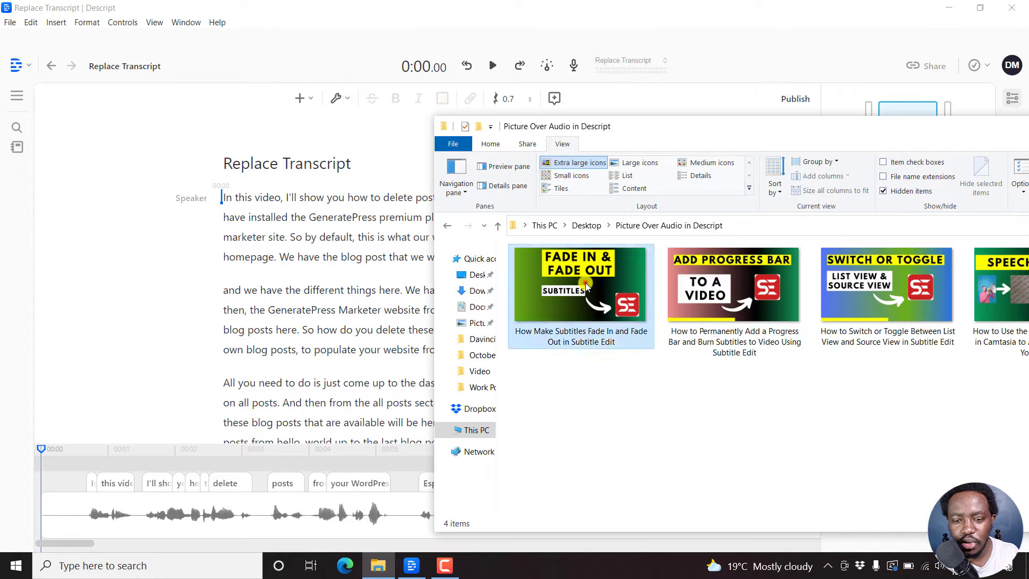
left_click_drag(584, 286, 232, 228)
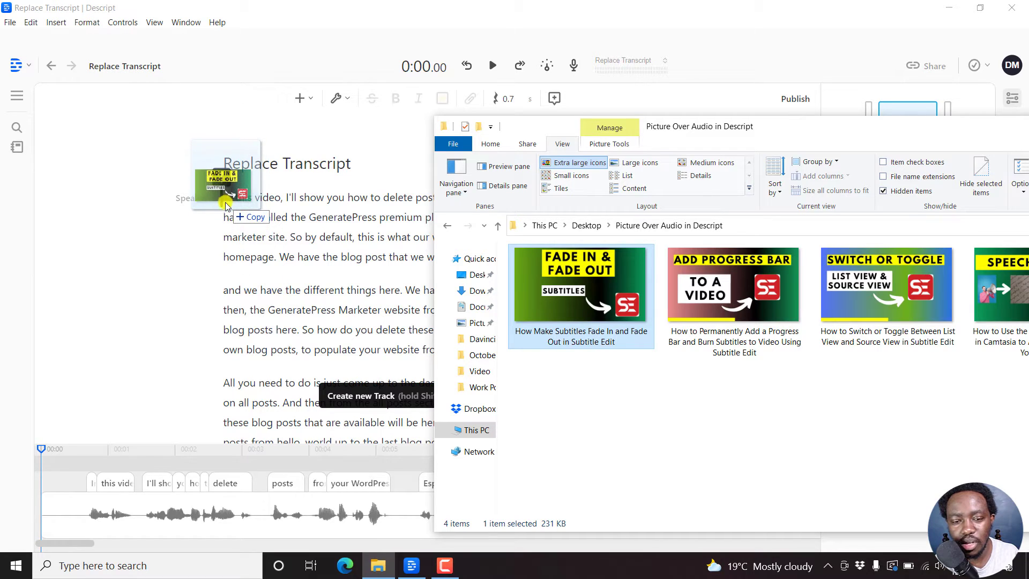
left_click_drag(232, 227, 225, 201)
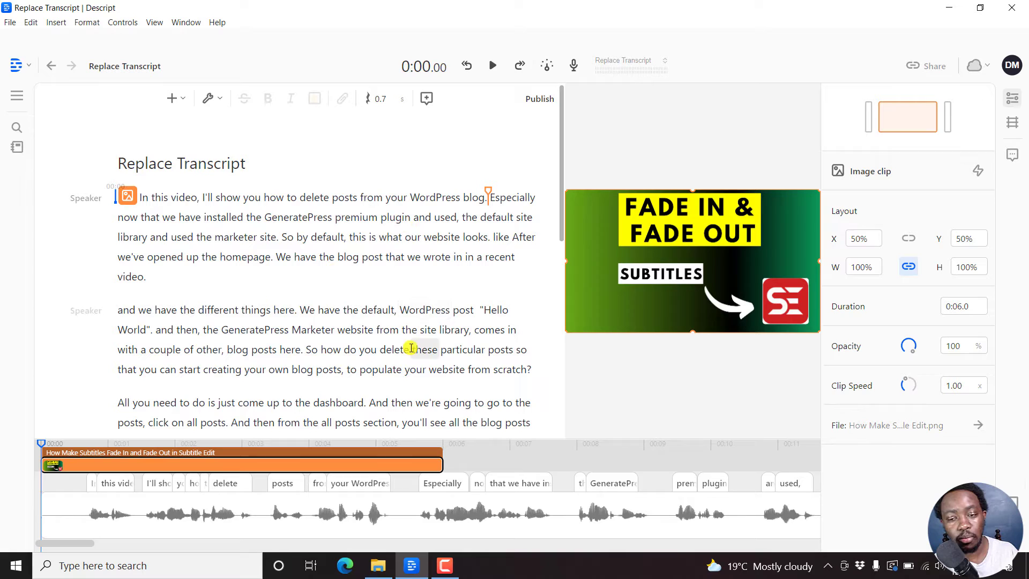
mouse_move(691, 261)
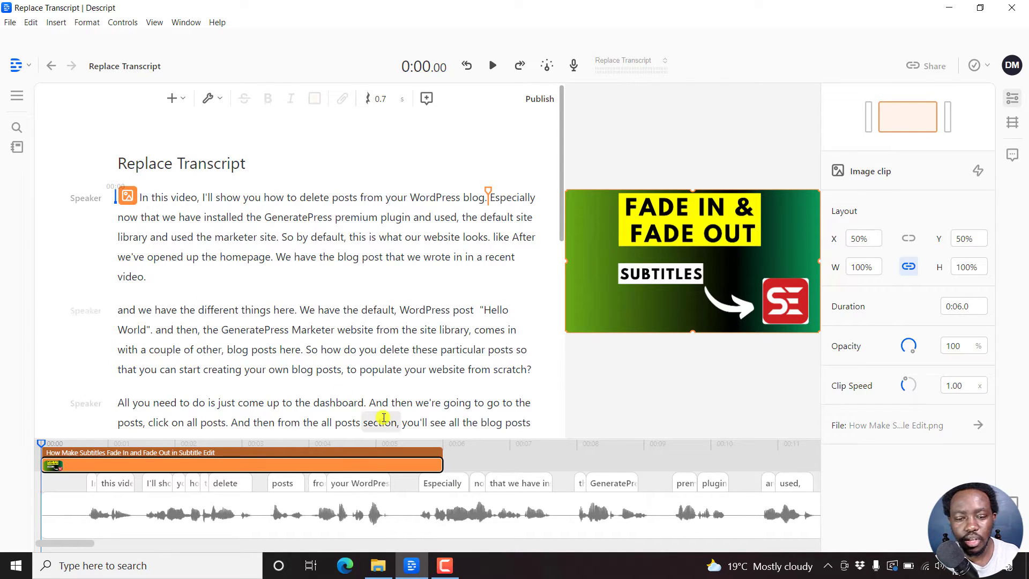
Delete the short image clip and select the whole first paragraph
left_click(315, 467)
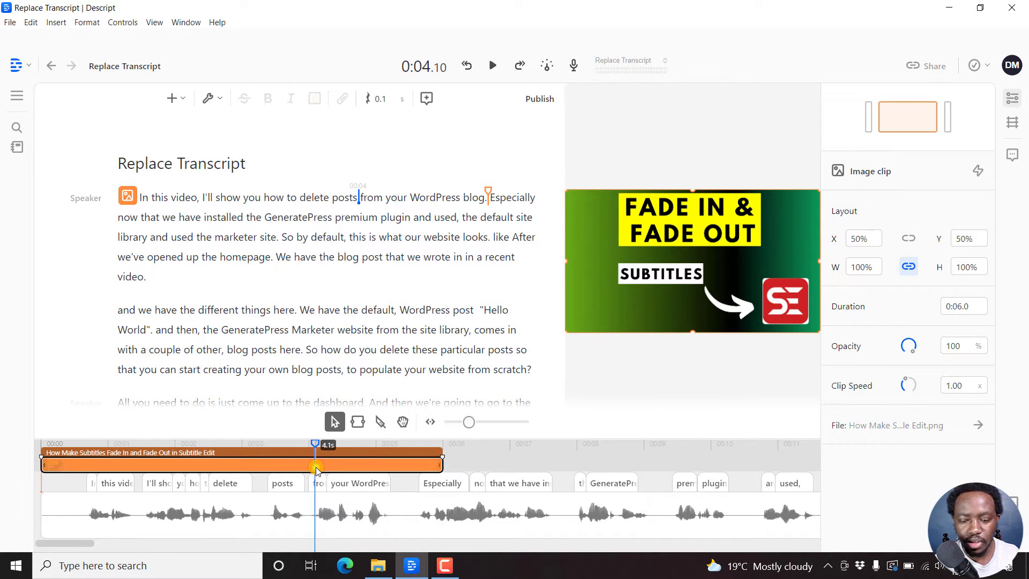
key("Delete")
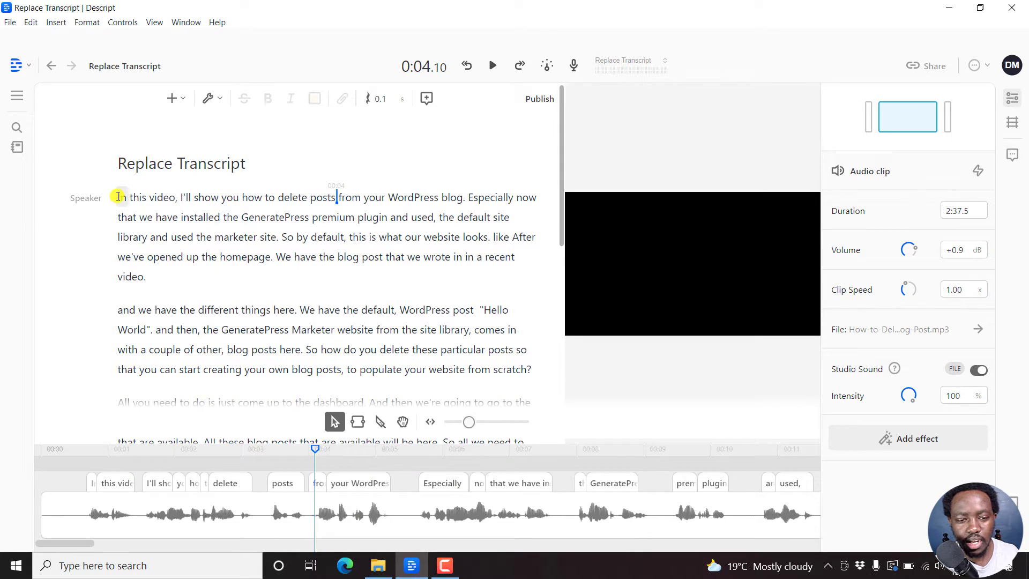
left_click_drag(117, 197, 302, 275)
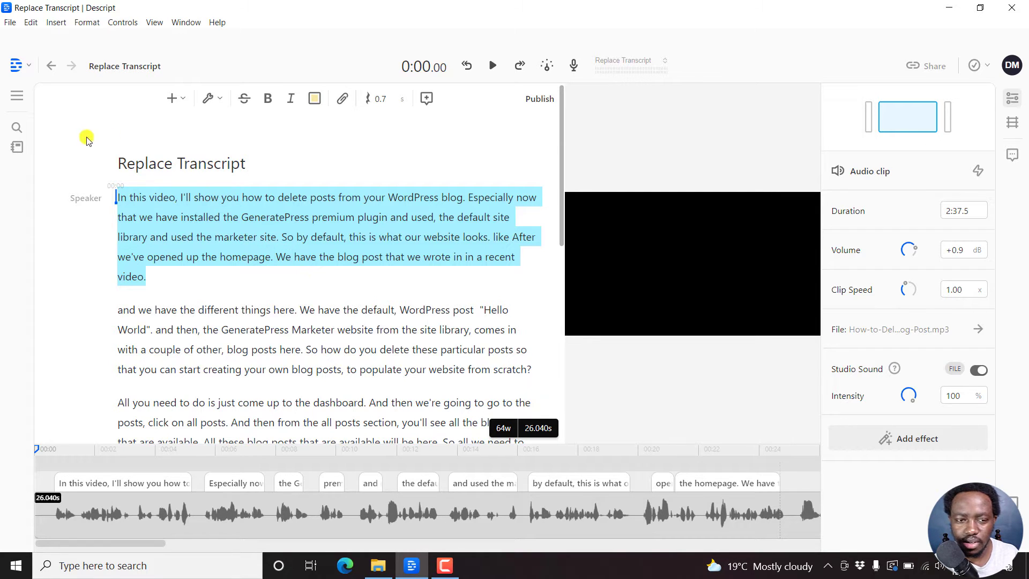
Attach the Fade In & Fade Out thumbnail from Project Files to the first paragraph
left_click(17, 147)
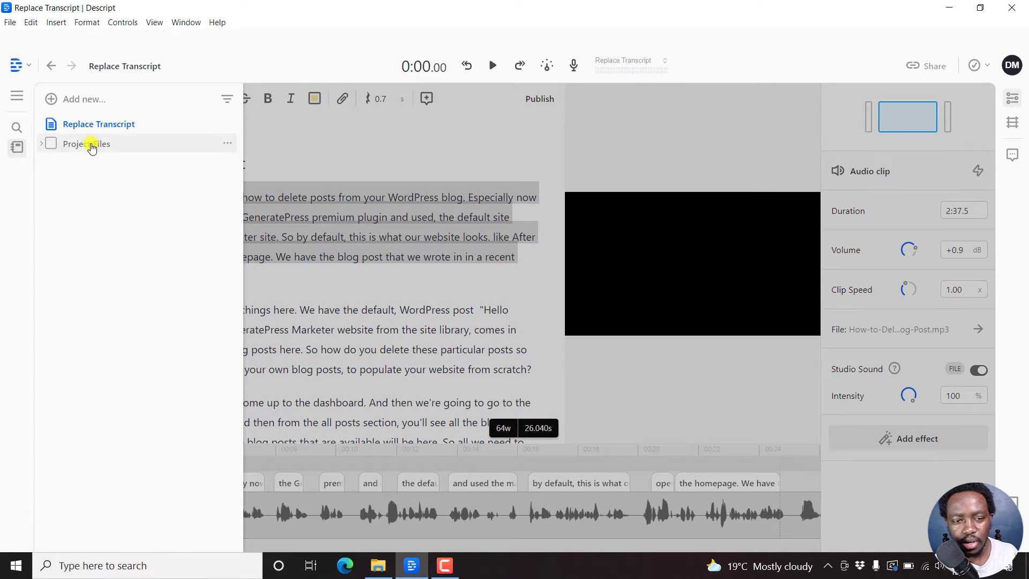
left_click(90, 146)
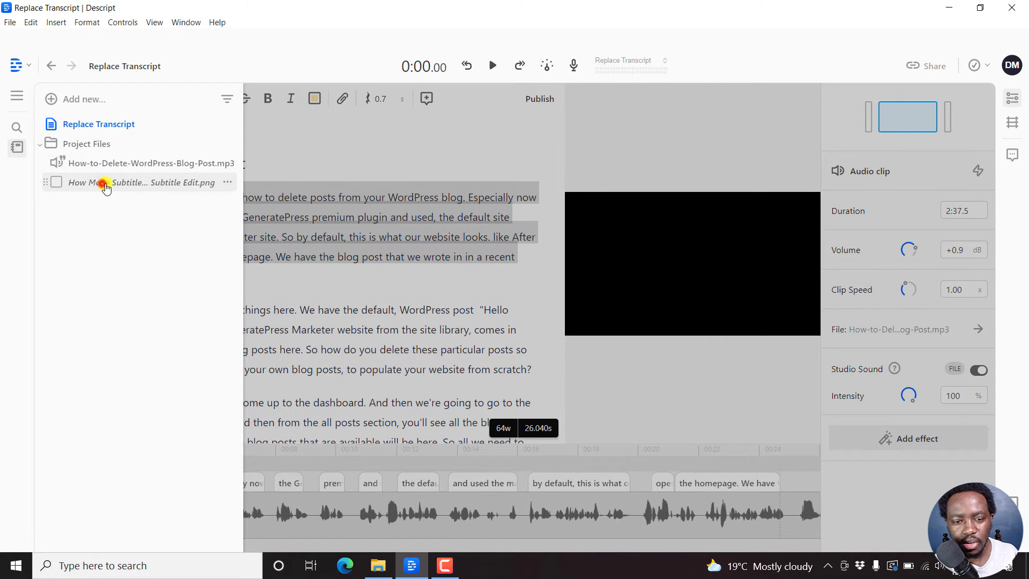
left_click_drag(104, 184, 303, 197)
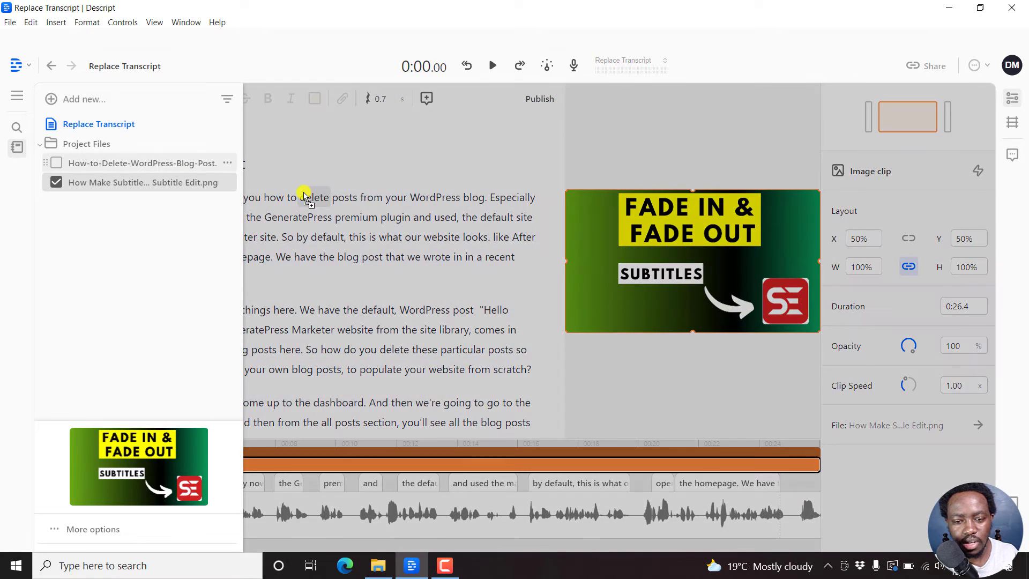
left_click(268, 143)
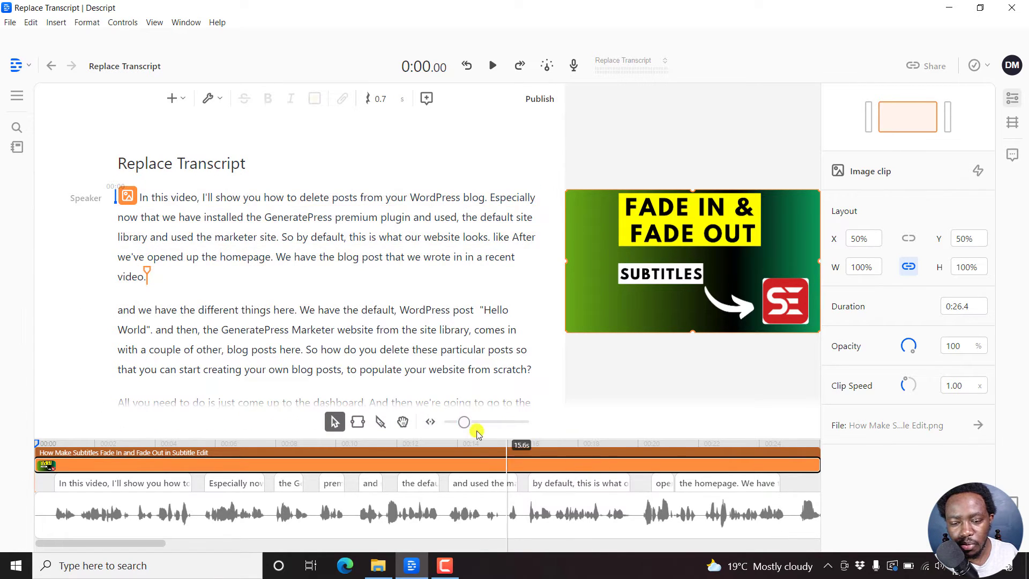
mouse_move(428, 422)
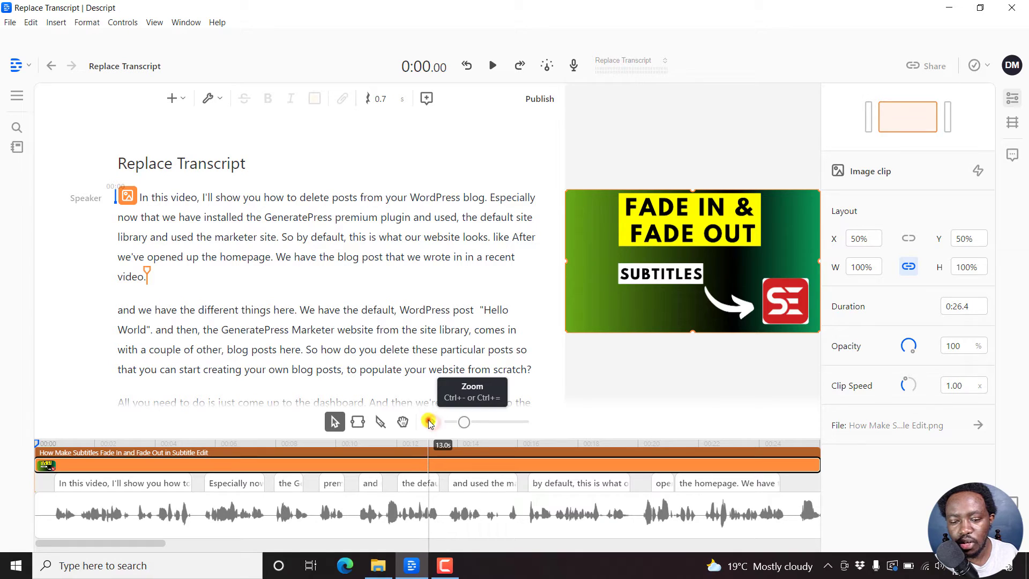
scroll(454, 421, "down", 1)
scroll(456, 421, "down", 1)
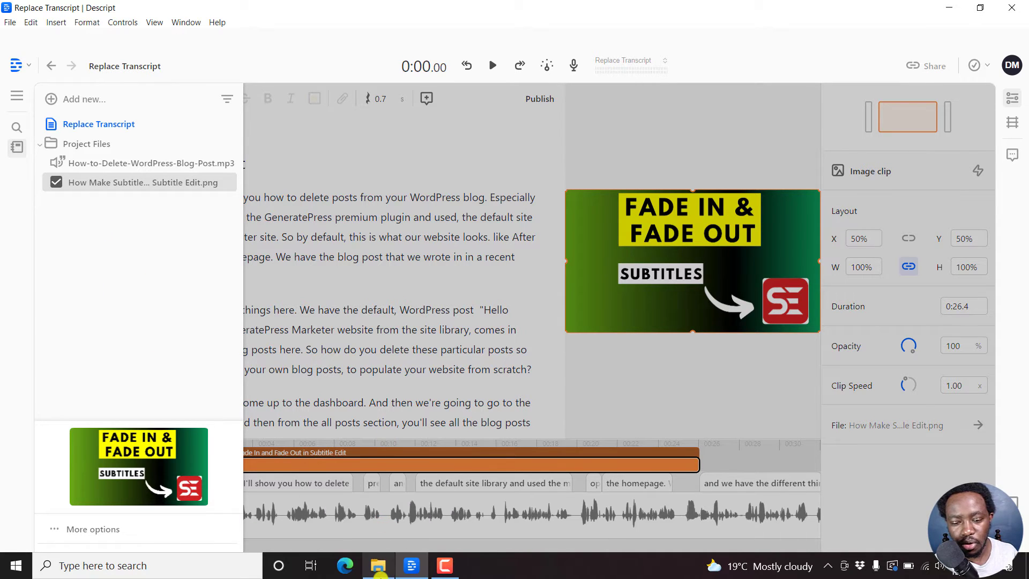
left_click(377, 565)
Import the Progress Bar, Switch or Toggle and Speech-to-Text thumbnails into Project Files
key("Right")
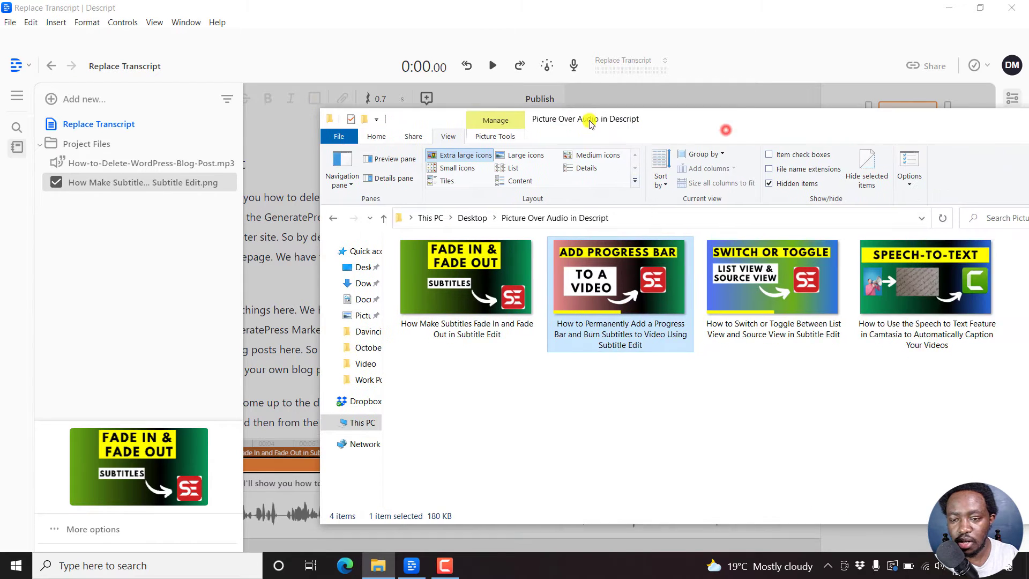
left_click_drag(722, 130, 564, 119)
left_click(891, 289, "shift")
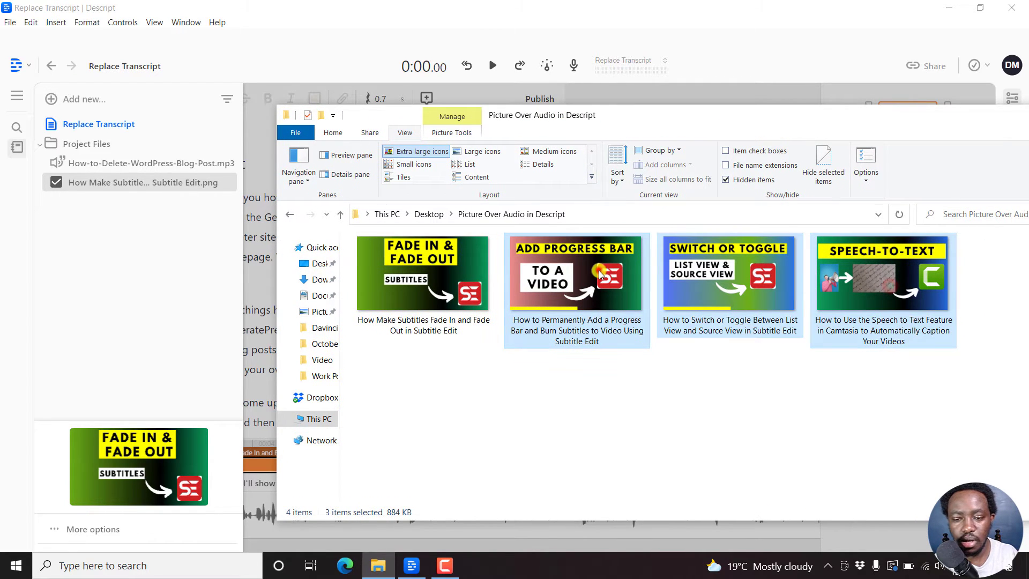
left_click_drag(599, 270, 177, 281)
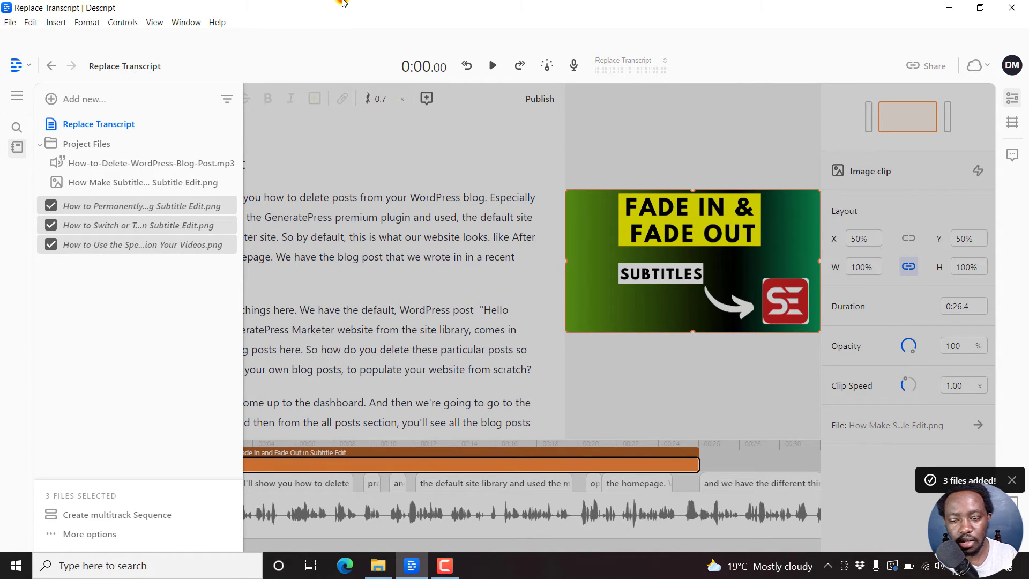
Attach the Add Progress Bar thumbnail to the second paragraph as a 25.7-second clip
left_click(104, 348)
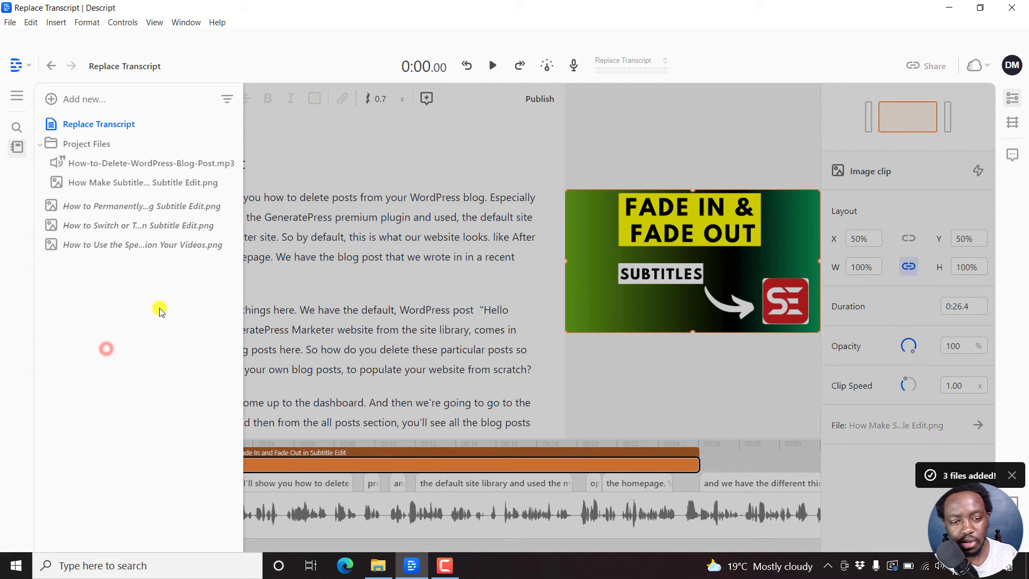
mouse_move(143, 182)
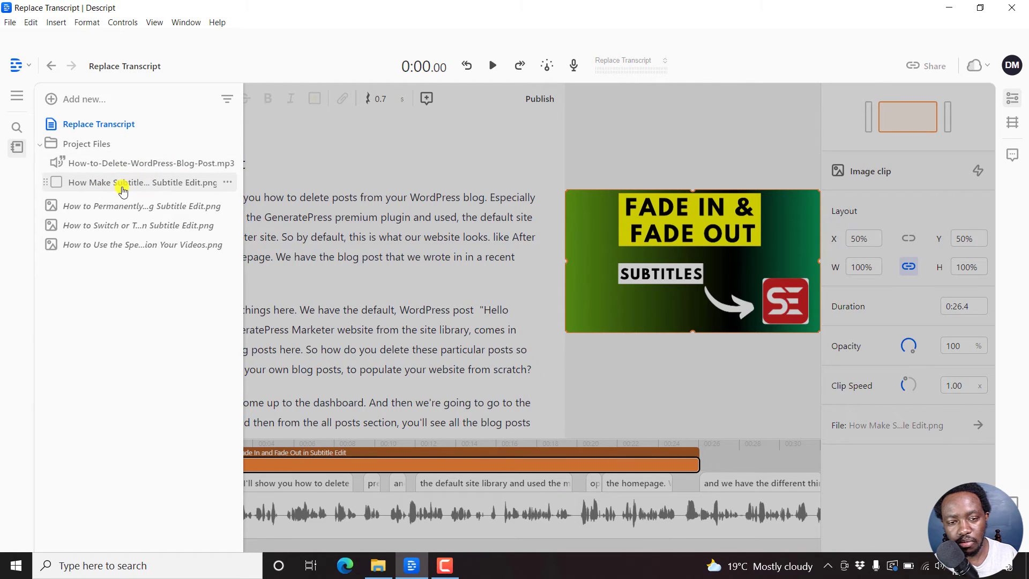
left_click(371, 286)
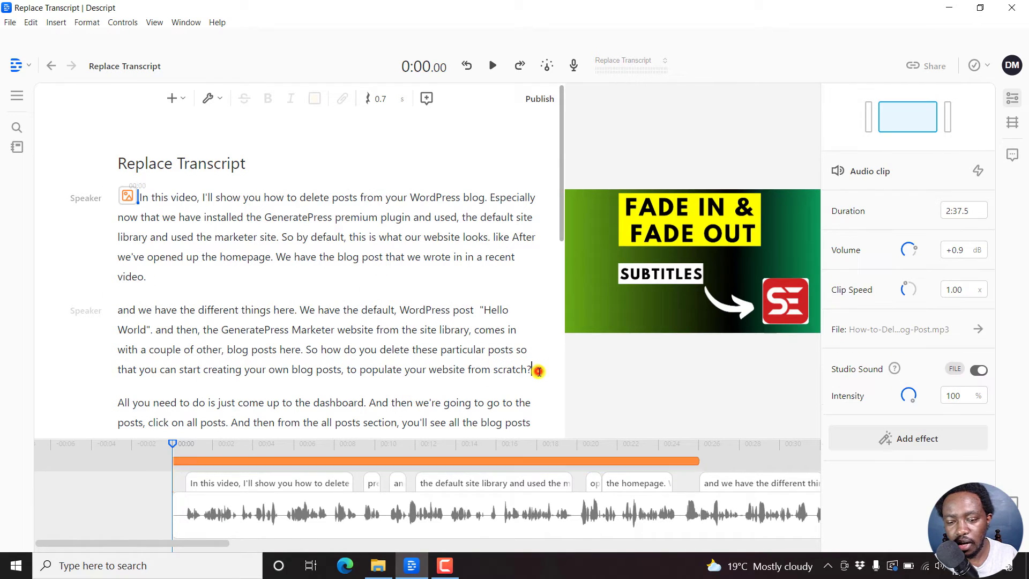
left_click_drag(538, 371, 127, 310)
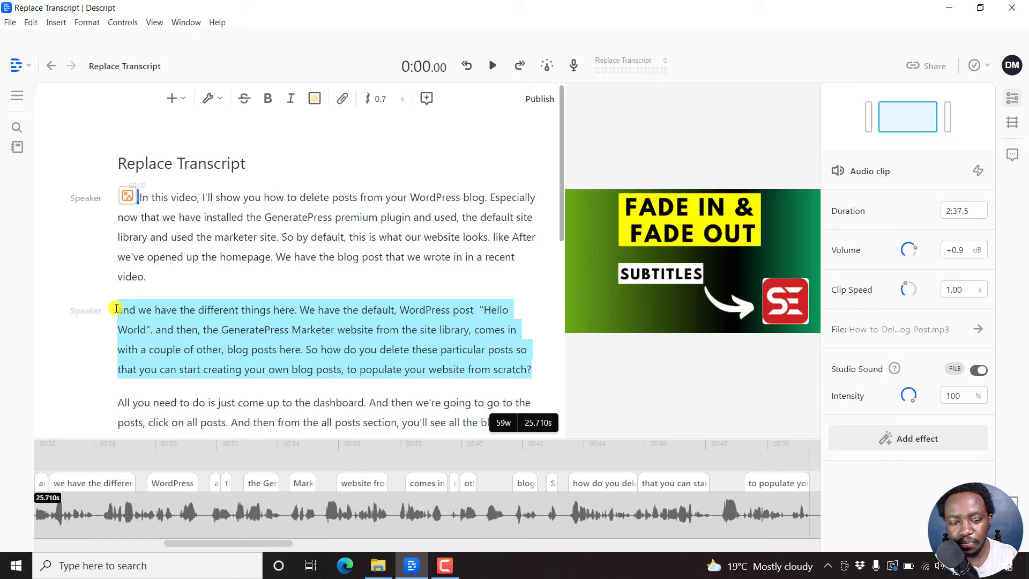
left_click(117, 311)
left_click(18, 153)
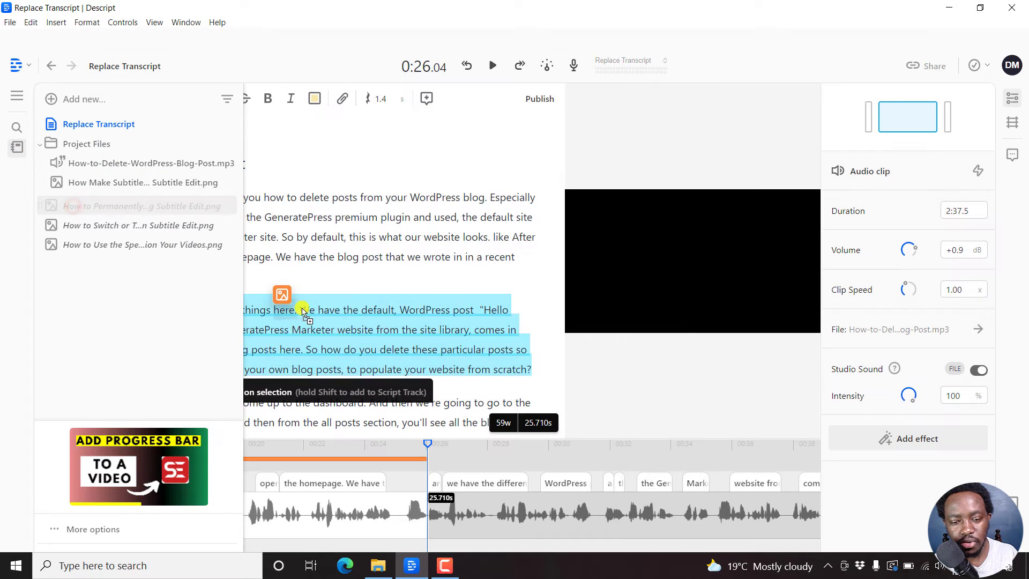
left_click_drag(93, 208, 310, 315)
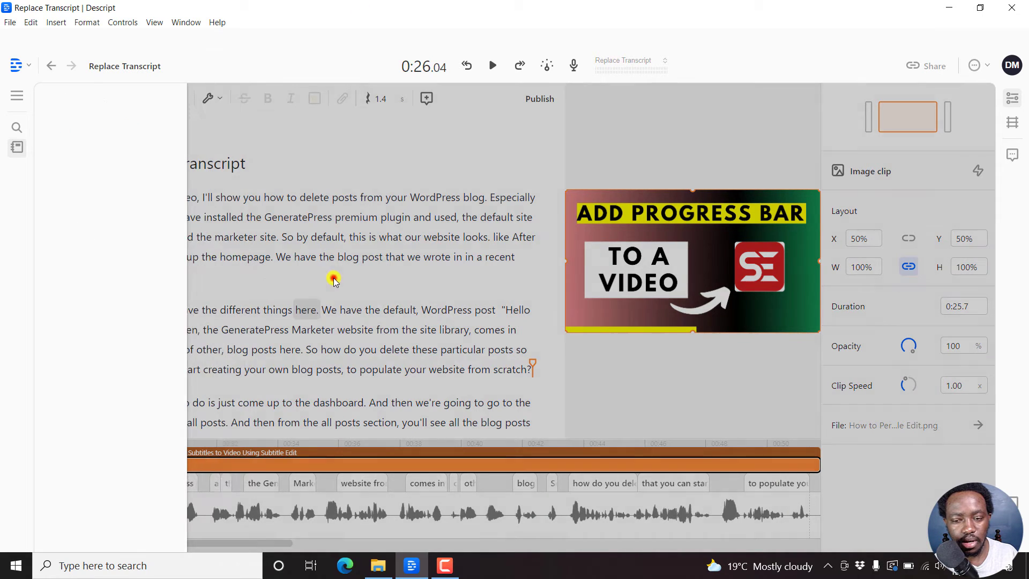
left_click(334, 275)
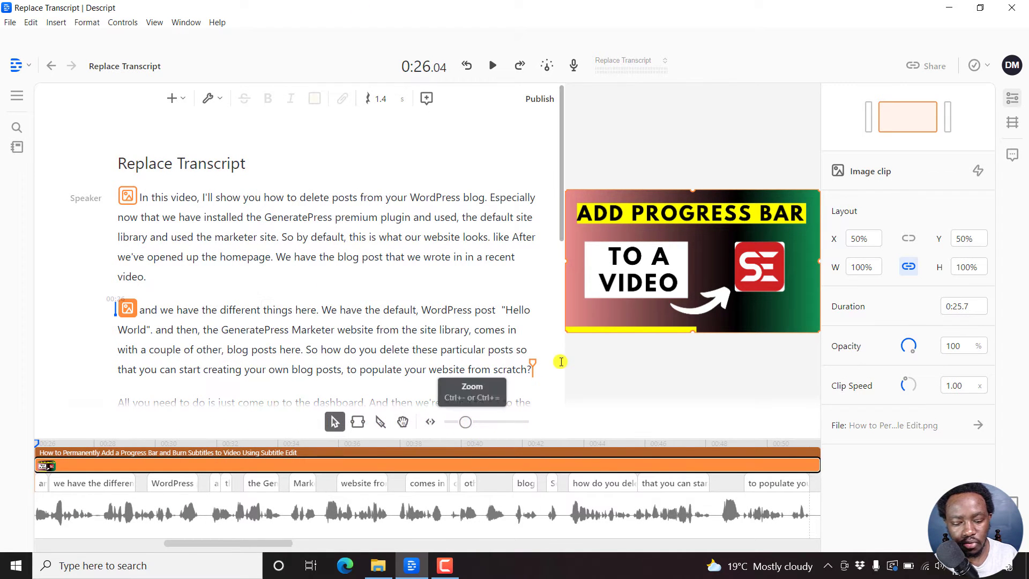
Zoom out and heighten the timeline, previewing both thumbnail clips up to about 38 seconds
key("ctrl+minus")
key("ctrl+minus")
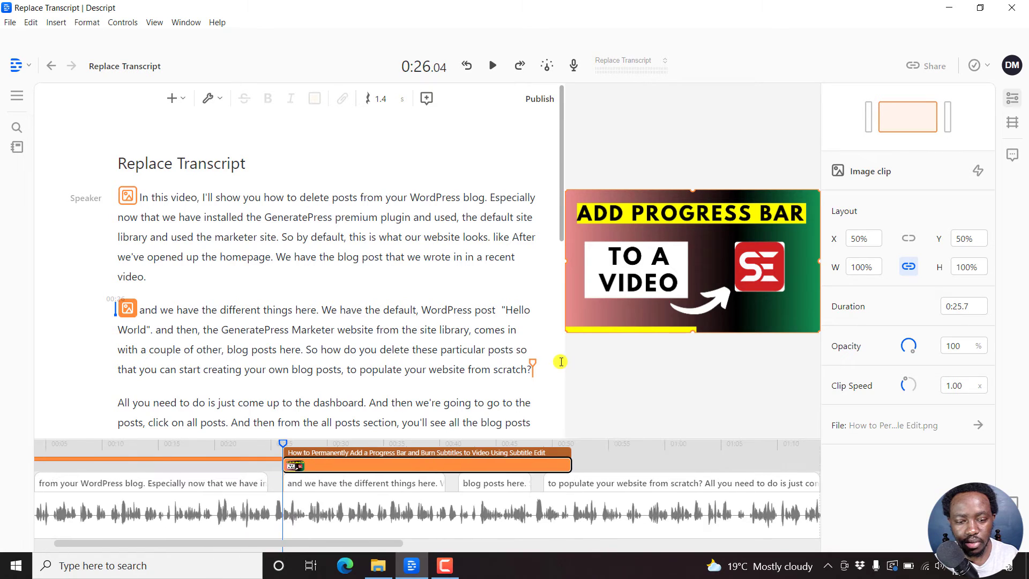
key("ctrl+minus")
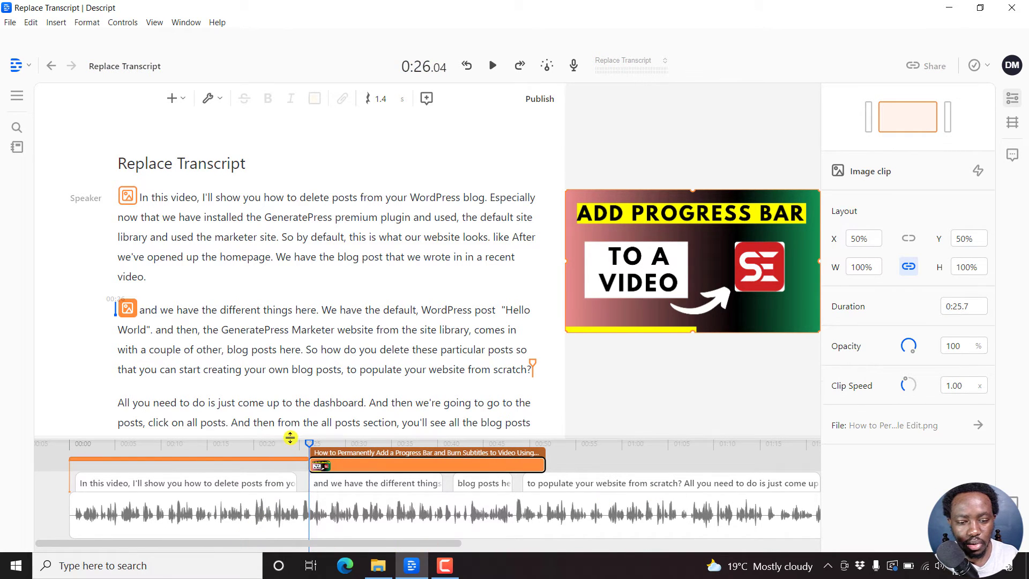
left_click_drag(288, 437, 280, 318)
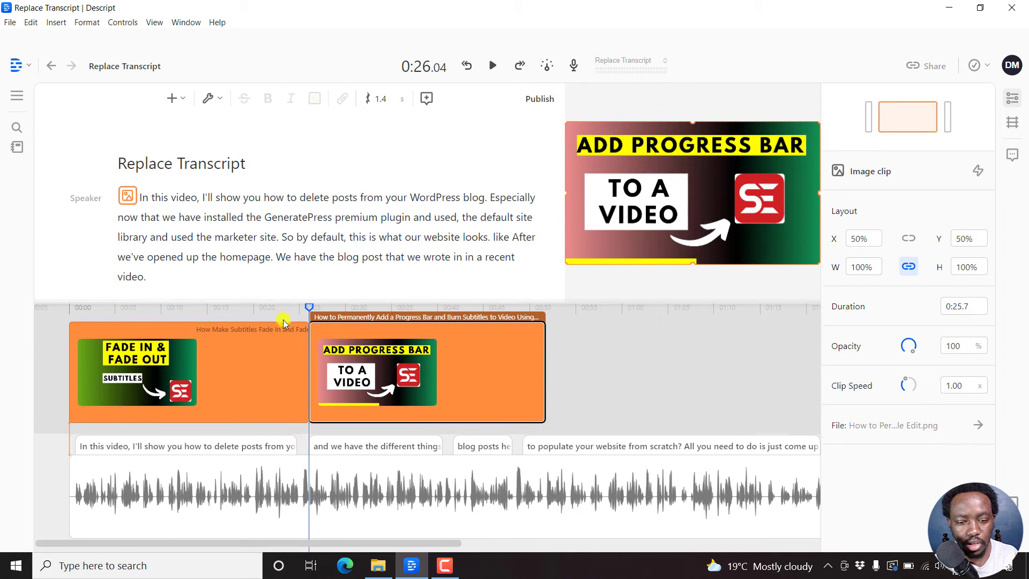
left_click(241, 369)
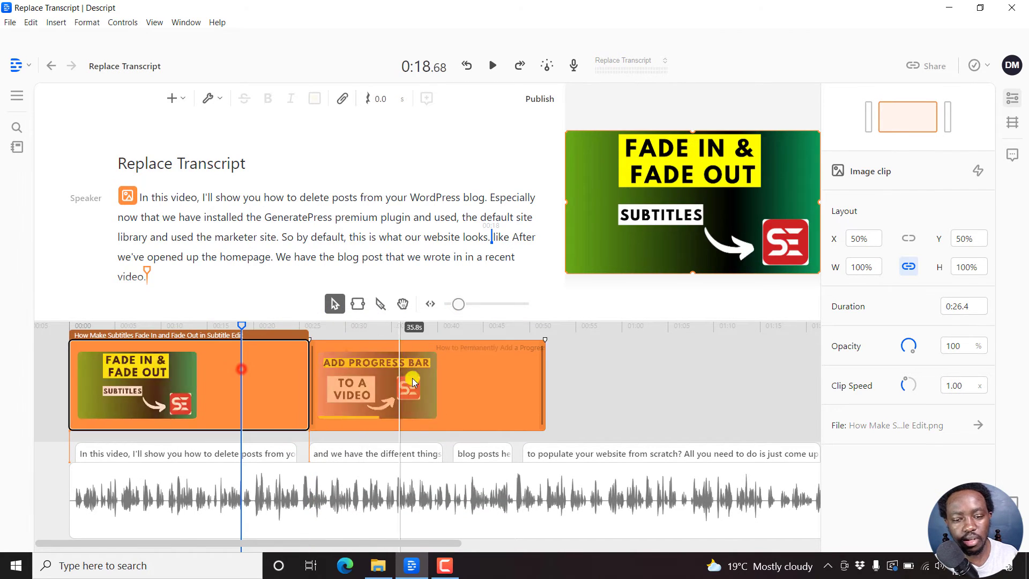
left_click(419, 380)
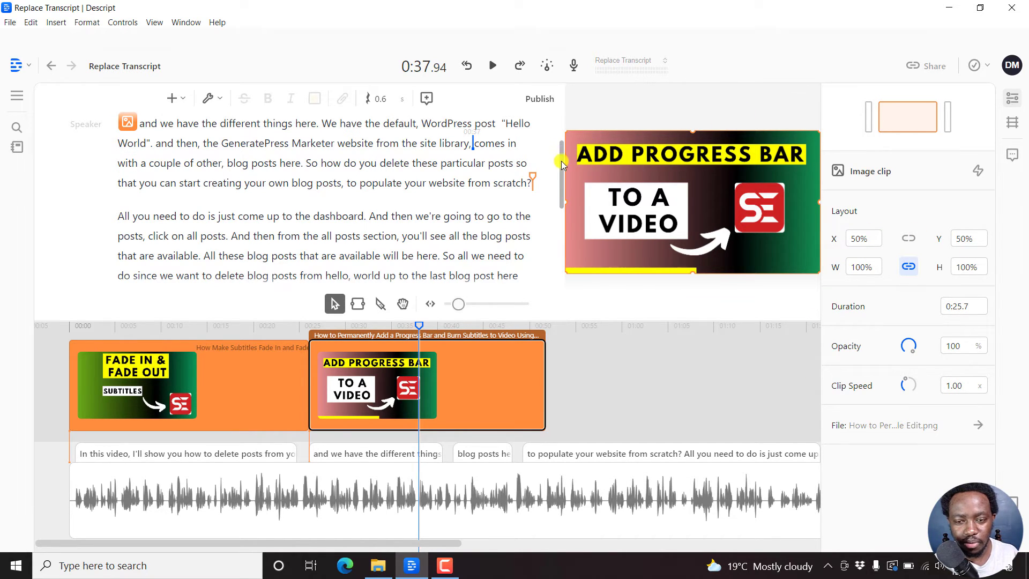
Delete the Add Progress Bar and Fade In image clips from the timeline
left_click(438, 397)
key("Delete")
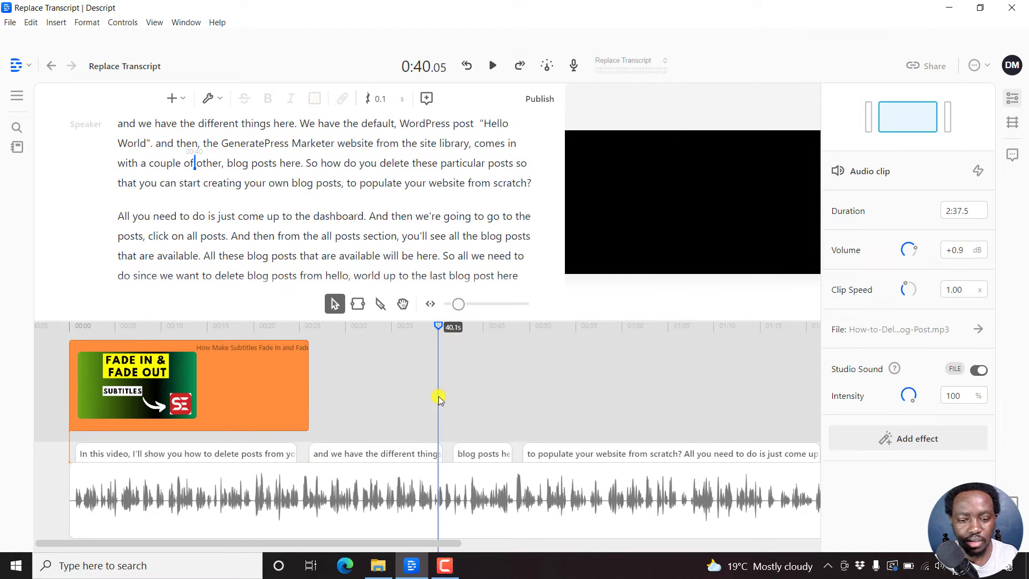
left_click(204, 399)
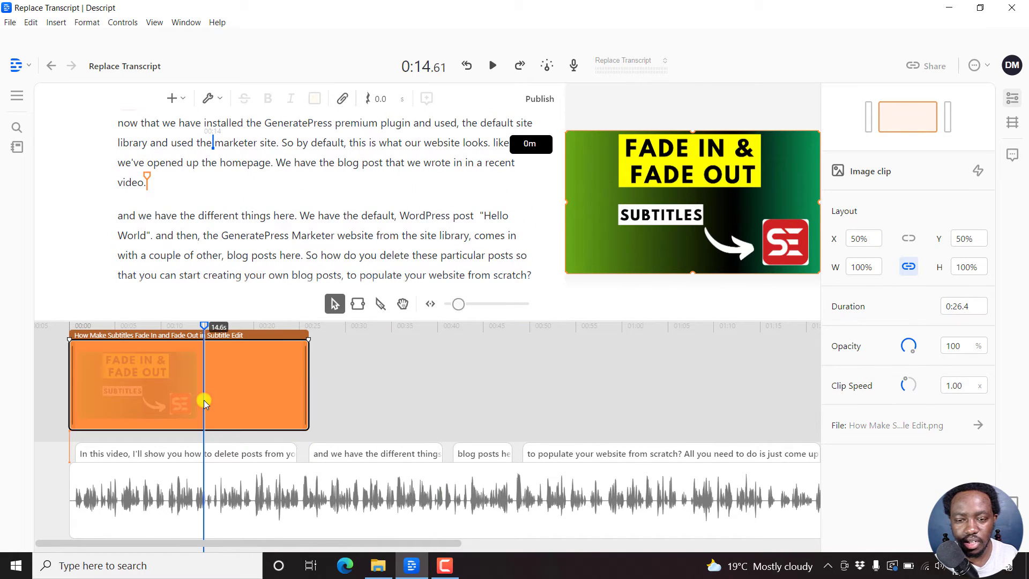
left_click(264, 386)
key("Delete")
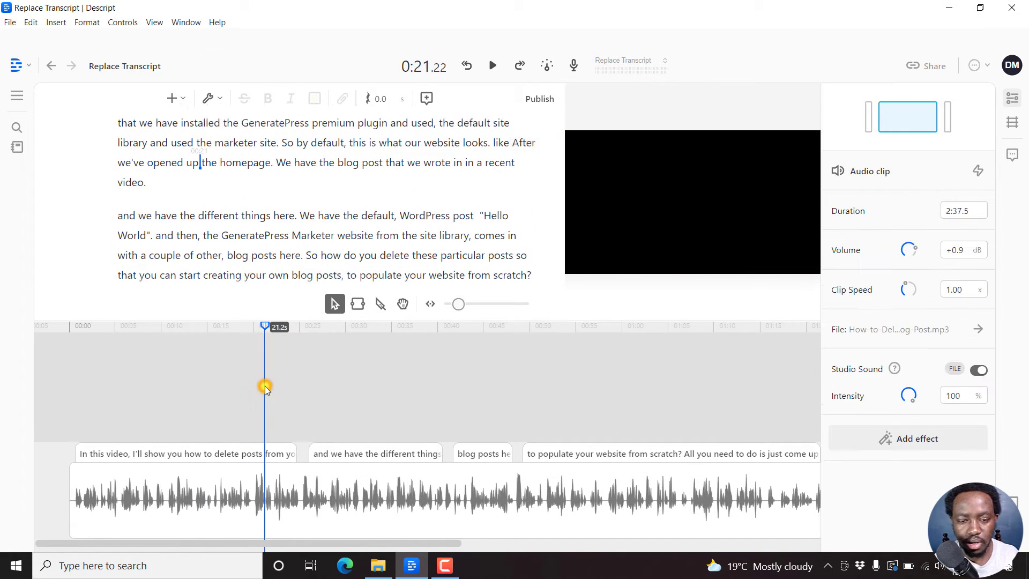
left_click_drag(560, 135, 558, 98)
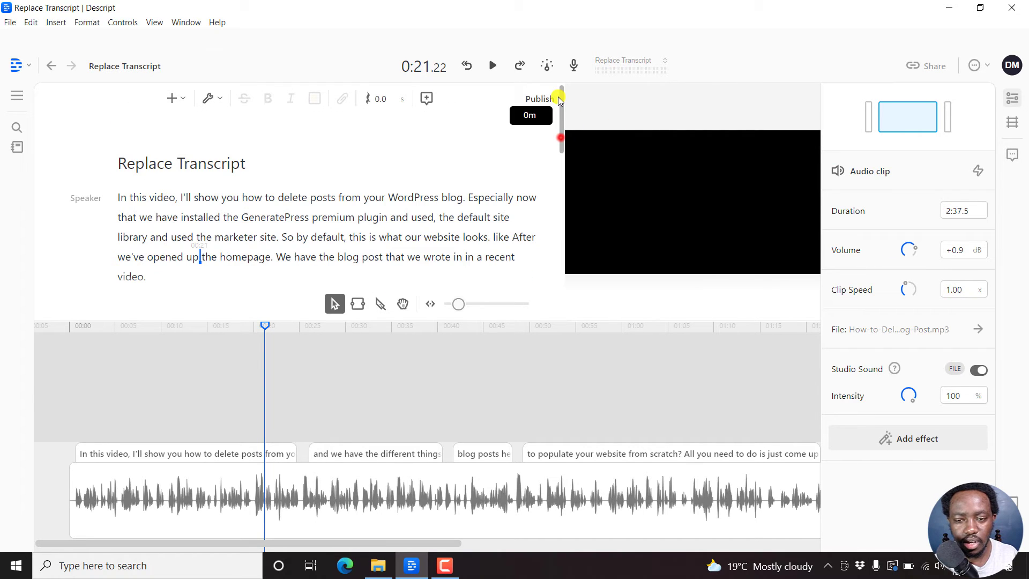
Drop the Add Progress Bar thumbnail over the whole selected transcript as a 2:37.5 clip
left_click(118, 196)
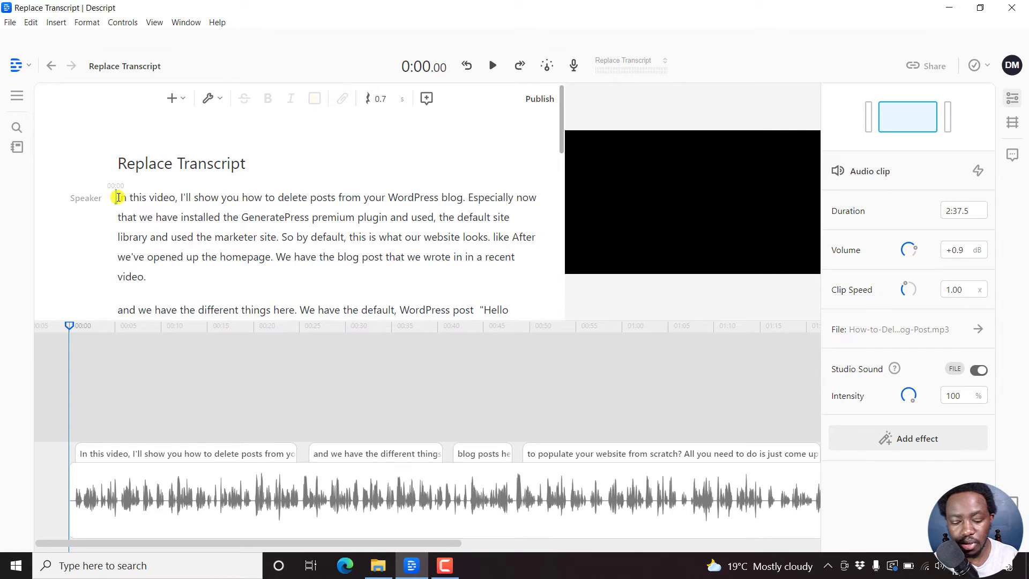
key("ctrl+a")
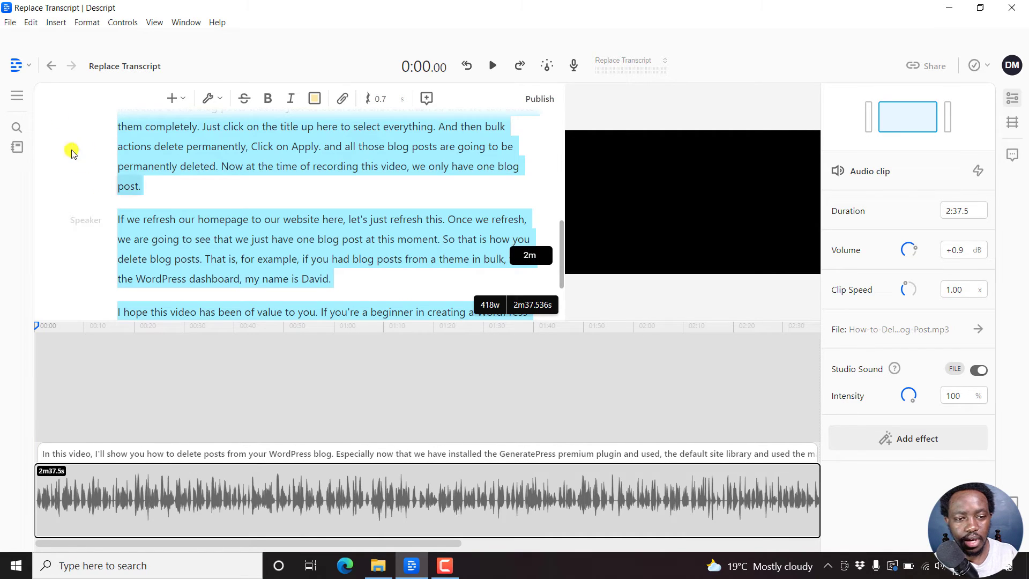
left_click(17, 146)
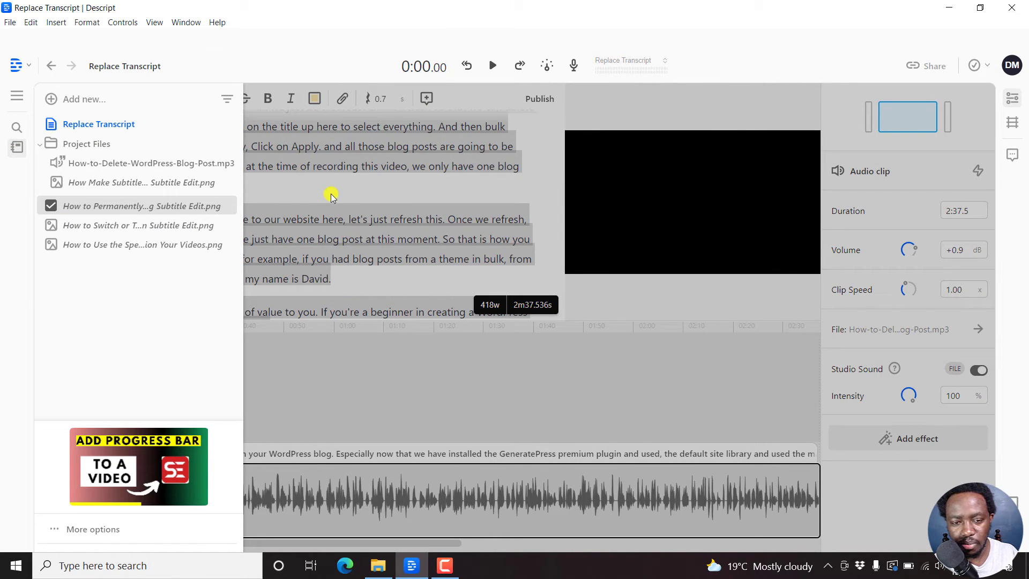
left_click(330, 195)
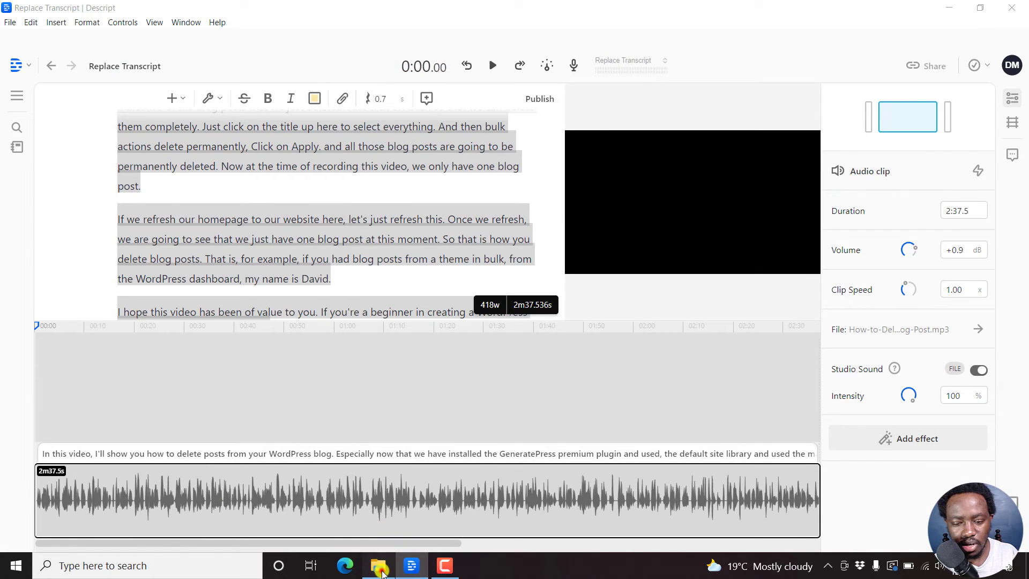
left_click(378, 565)
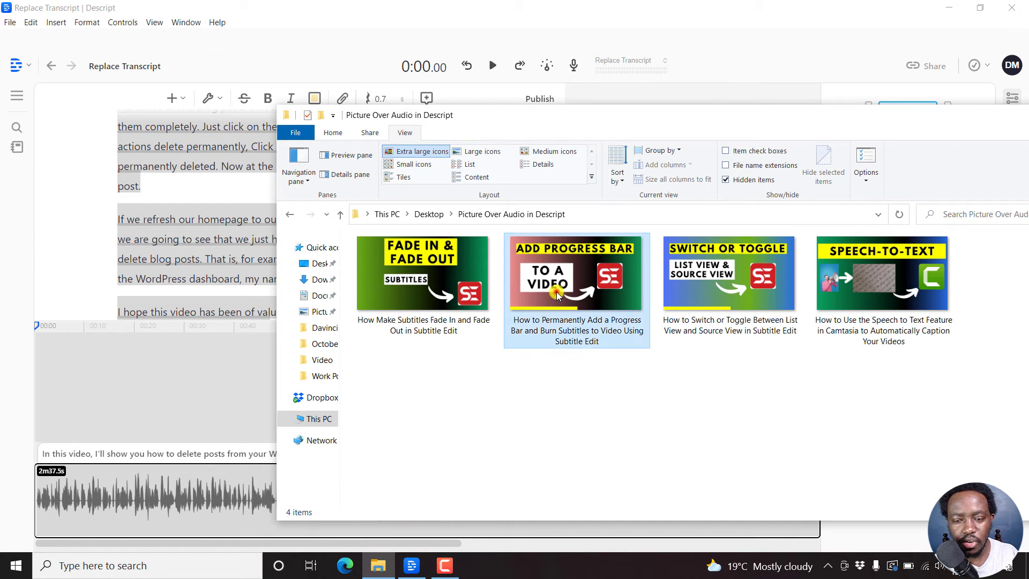
left_click_drag(554, 295, 191, 163)
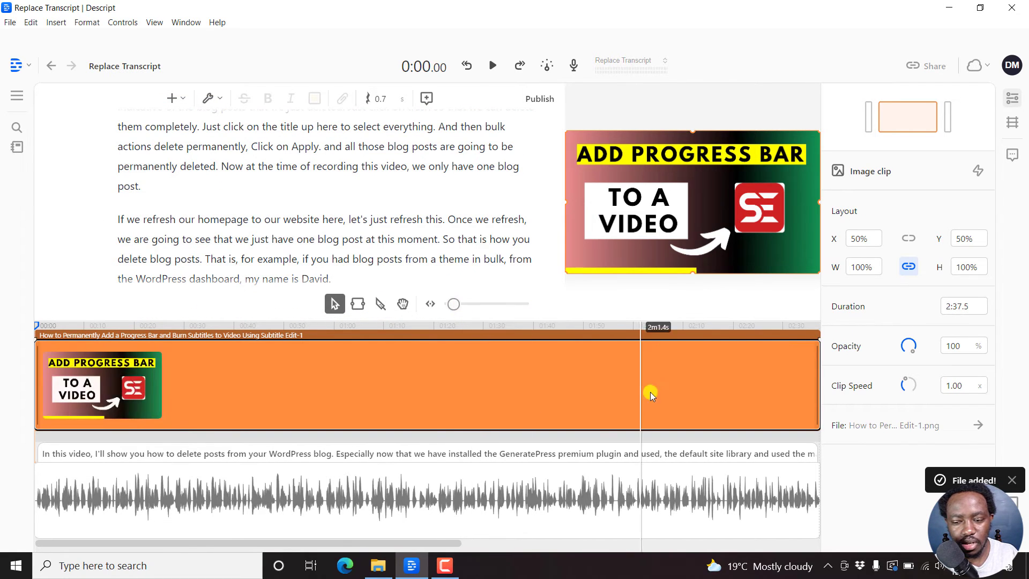
mouse_move(450, 321)
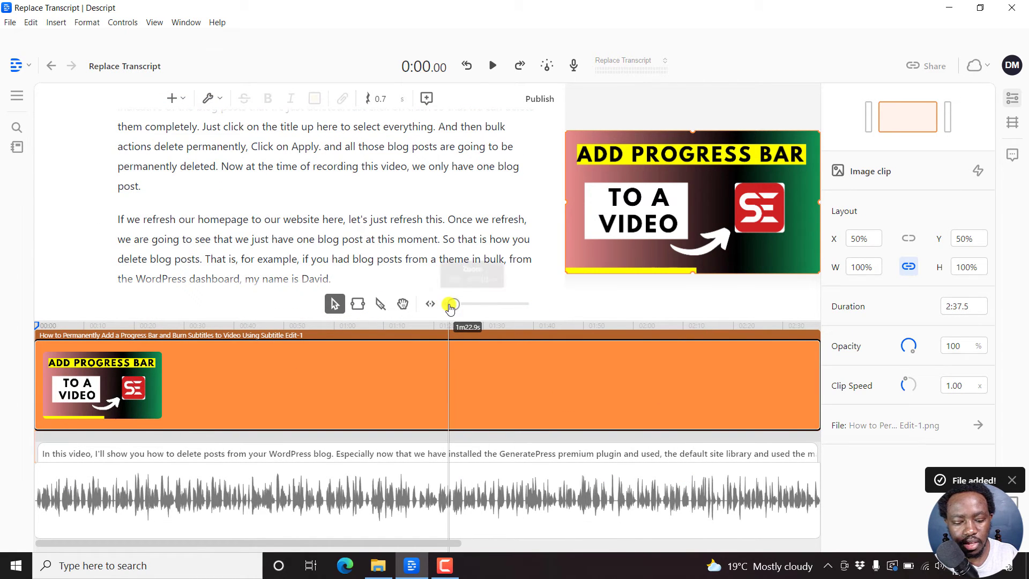
left_click_drag(451, 303, 450, 307)
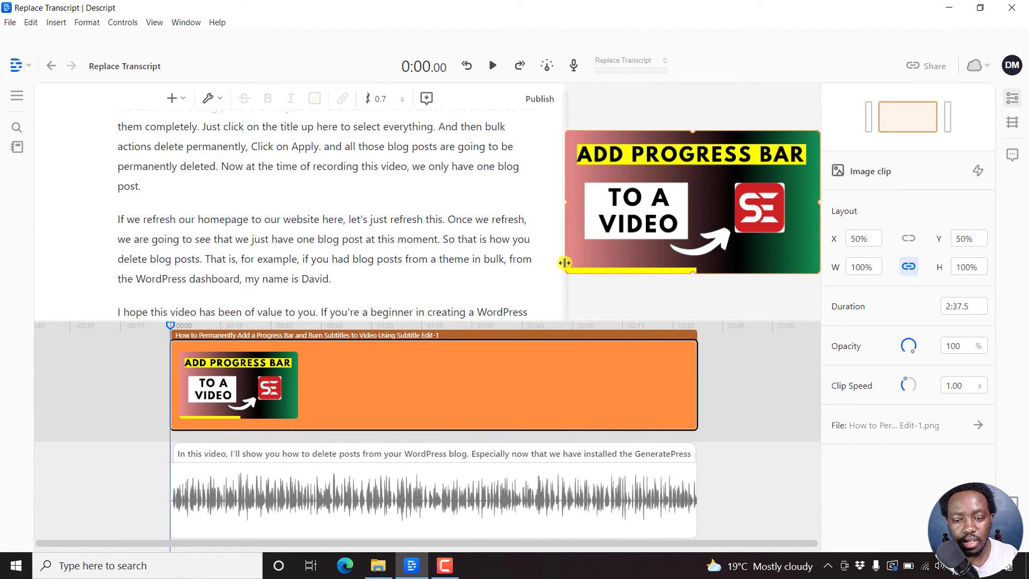
left_click_drag(559, 259, 562, 263)
scroll(561, 264, "down", 3)
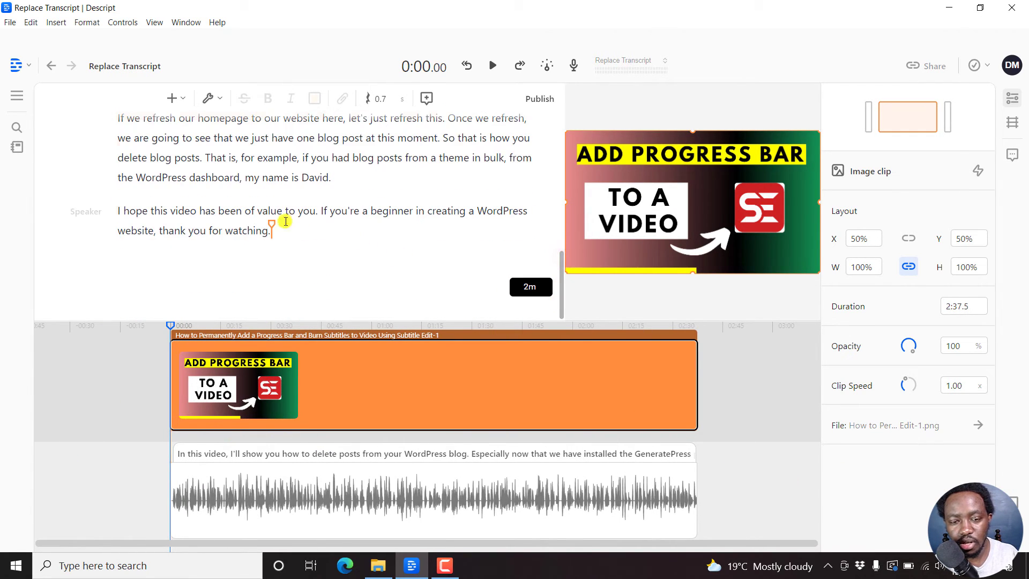
key("ctrl+a")
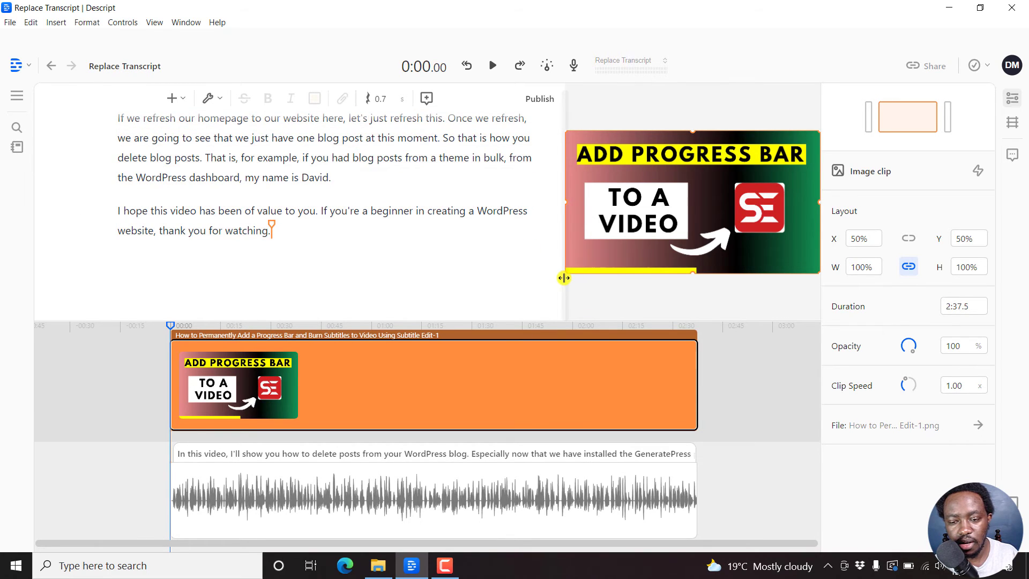
left_click_drag(560, 280, 555, 132)
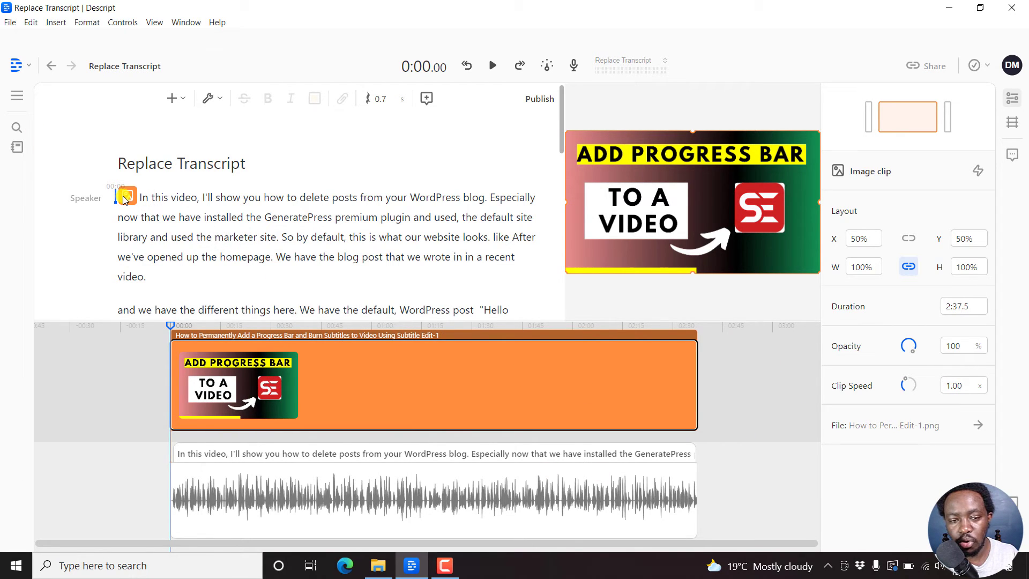
Swap the progress-bar clip for a full-length Speech-to-Text thumbnail clip
left_click(273, 385)
key("Delete")
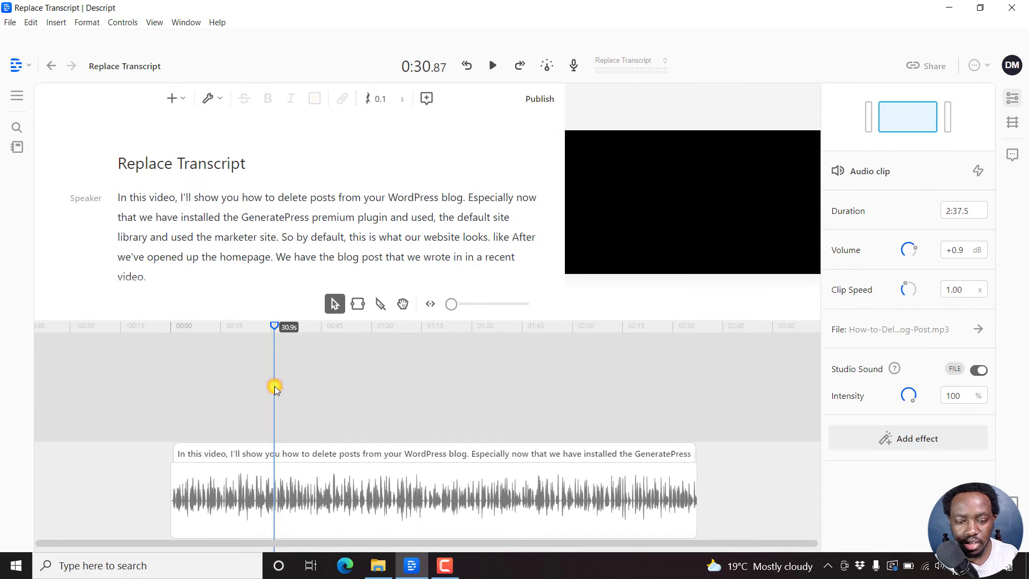
left_click(119, 200)
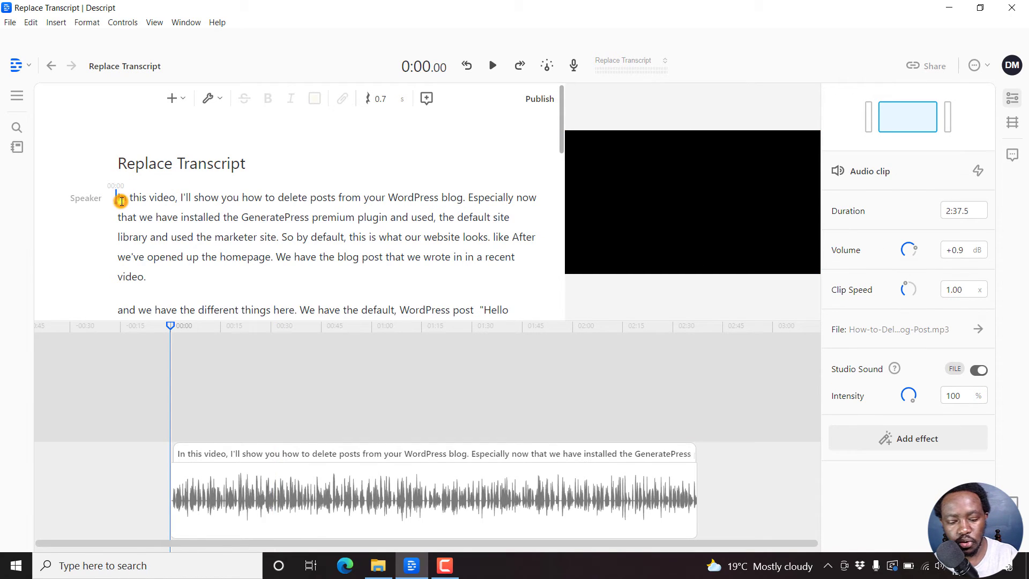
key("ctrl+a")
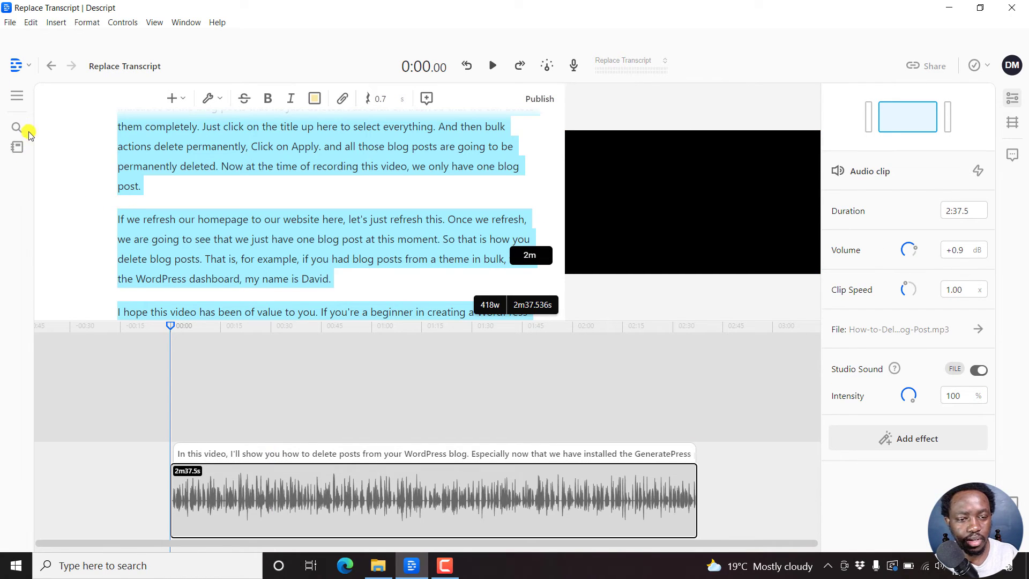
left_click(17, 147)
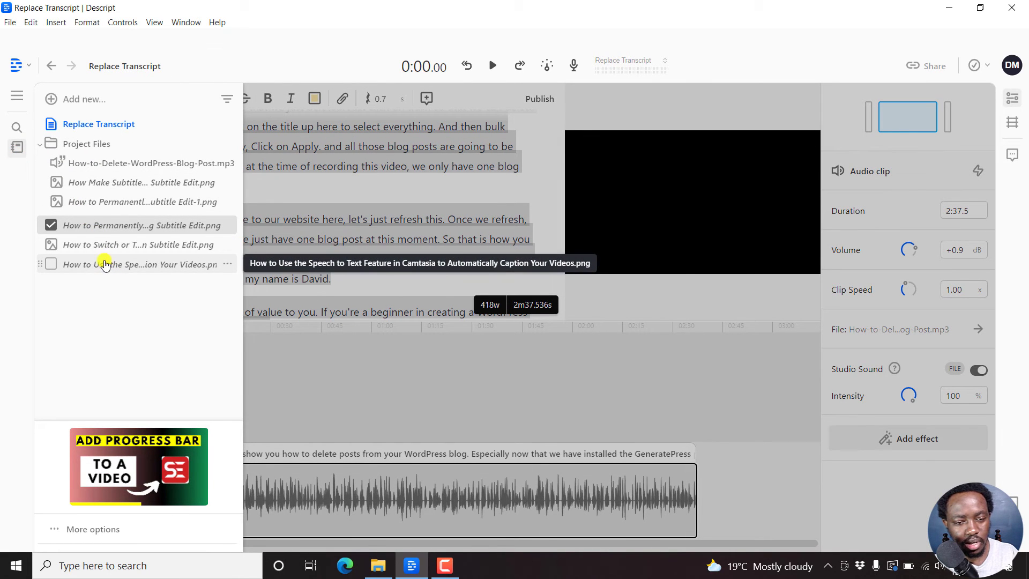
left_click_drag(110, 270, 331, 159)
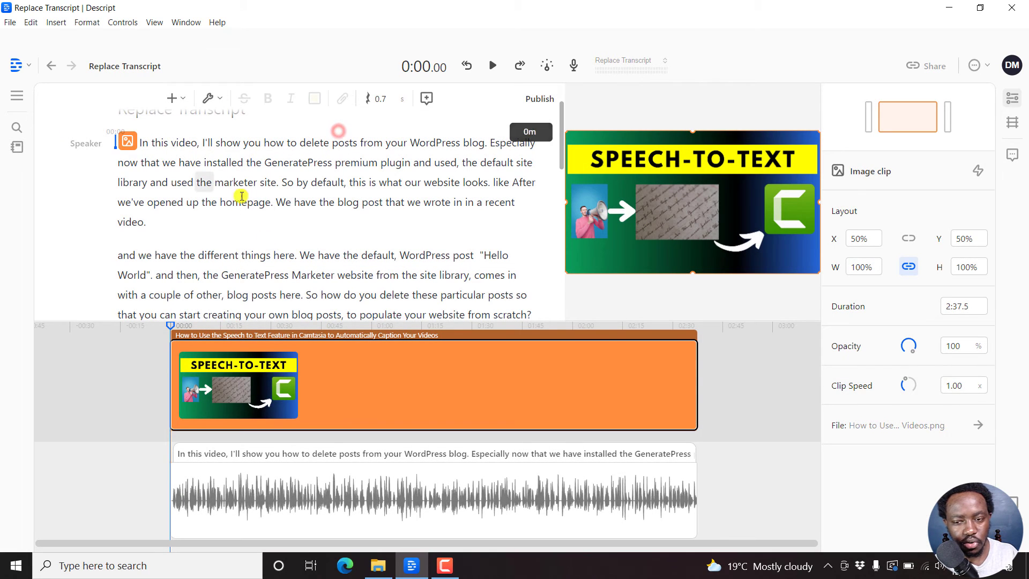
mouse_move(433, 385)
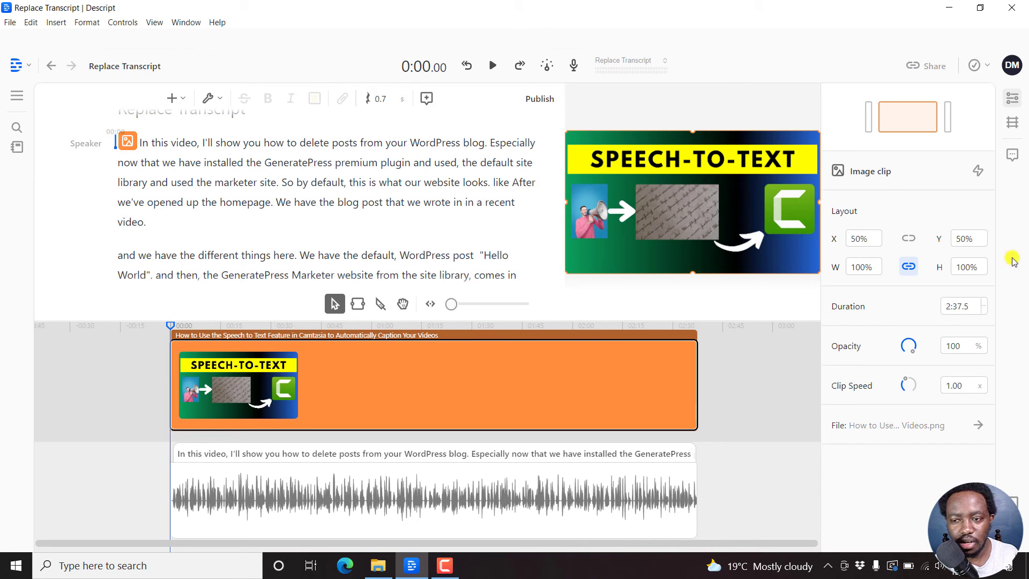
Export the project as a 1280×720 MP4 video named 'Replace Transcript'
left_click(932, 65)
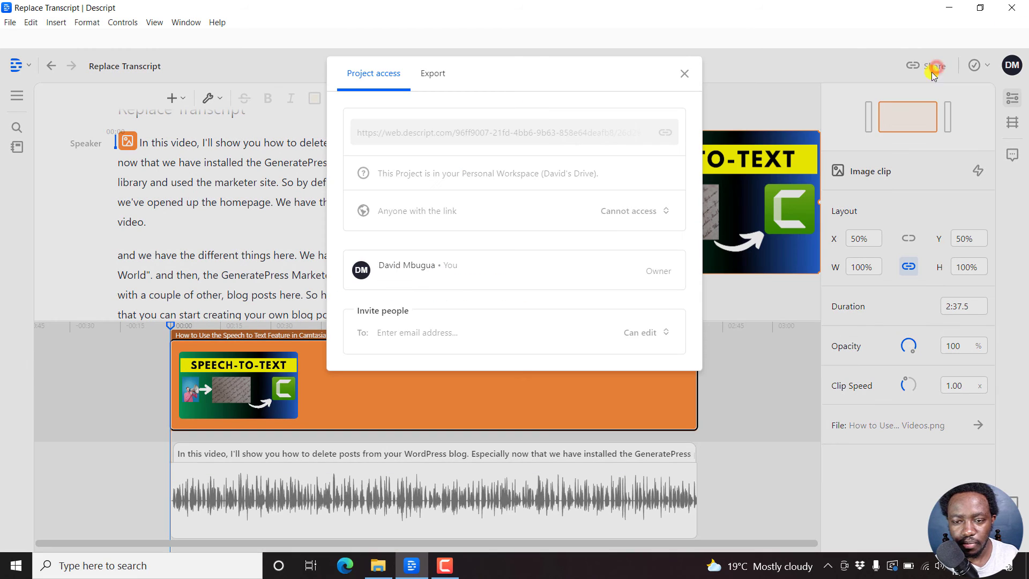
left_click(433, 75)
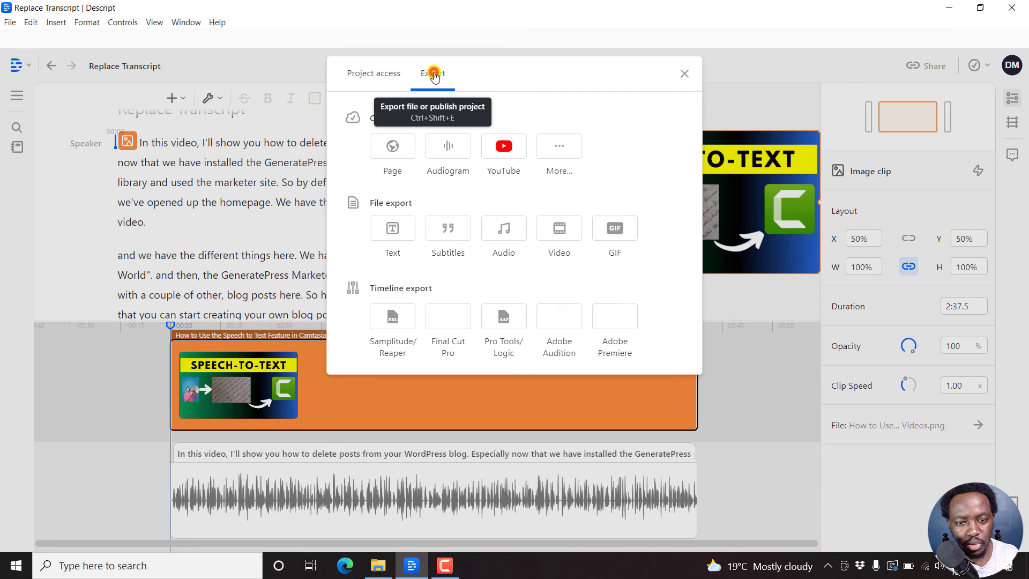
left_click(550, 235)
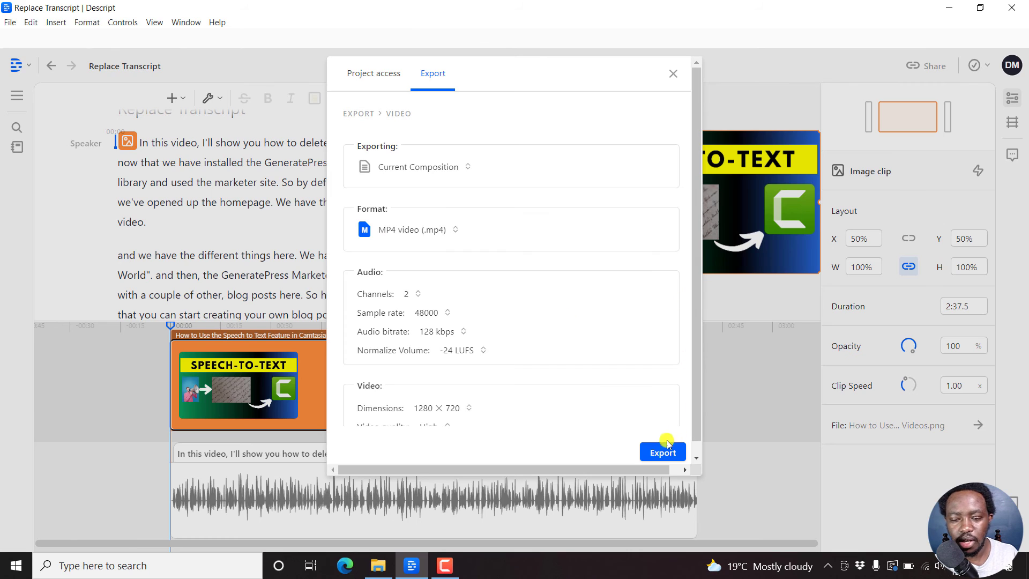
left_click(662, 455)
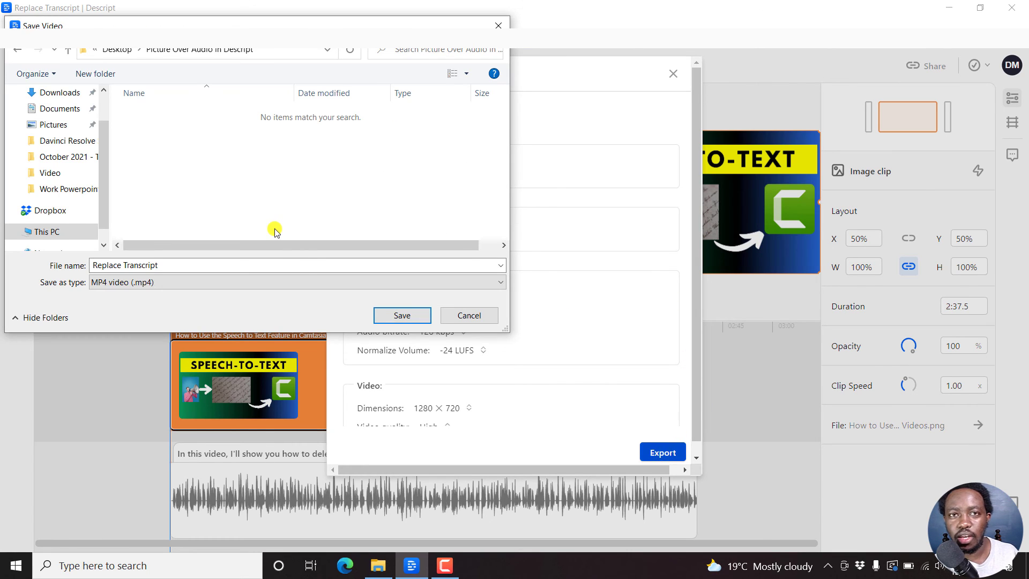
left_click(399, 316)
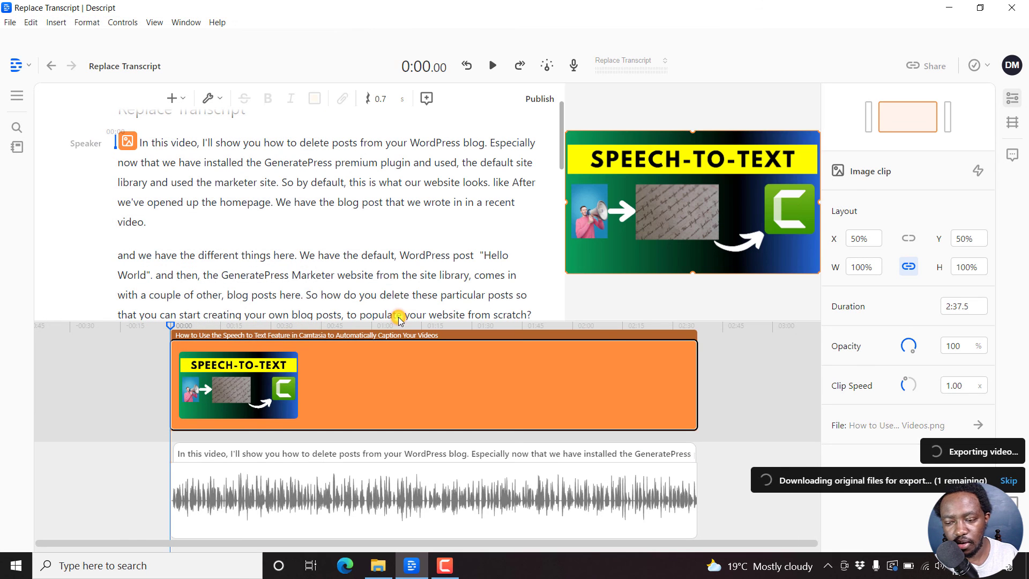